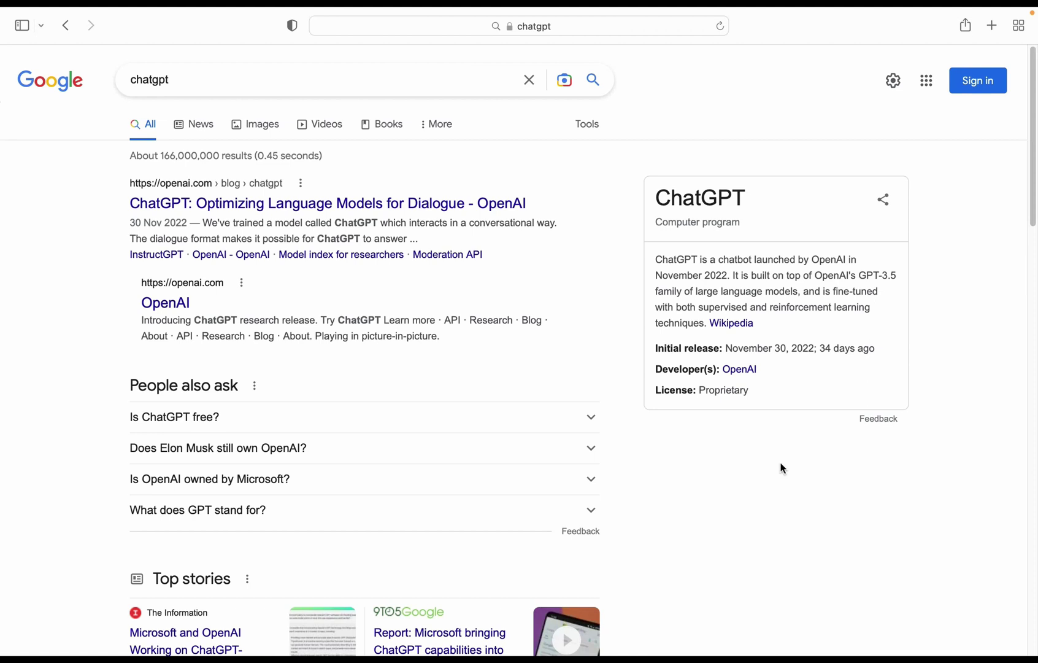
Read the ChatGPT announcement blog post and begin signing up for a ChatGPT account
left_click(446, 210)
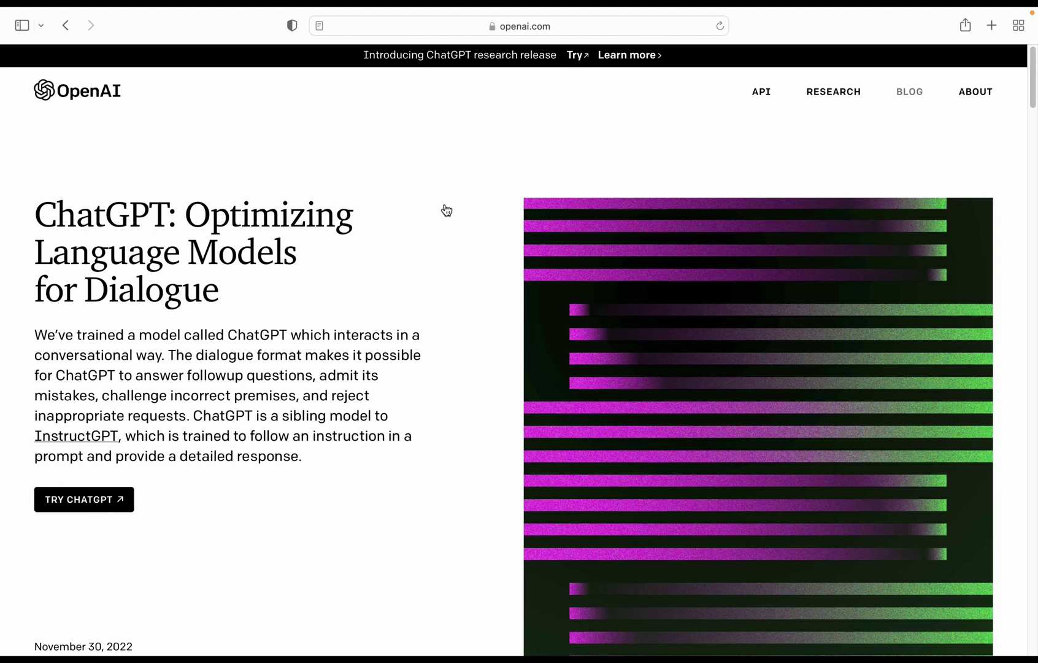
scroll(446, 210, "down", 5)
scroll(446, 210, "up", 5)
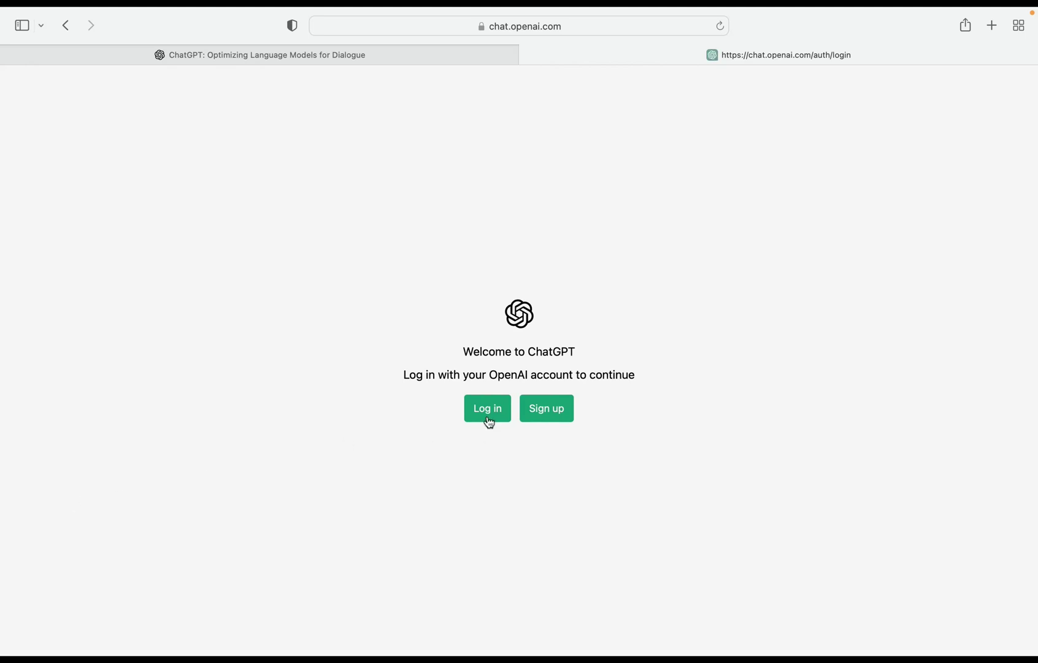
left_click(554, 414)
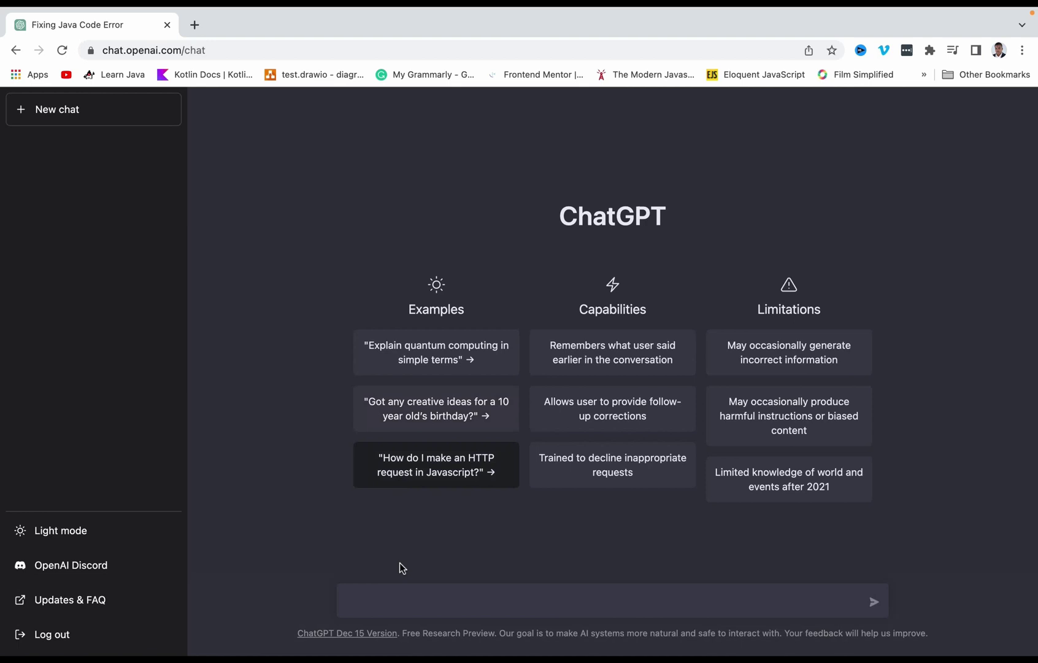
Send 'Is Java a good language to learn?' then 'How do I use java 11 rest client?' to ChatGPT
left_click(401, 596)
type("Is Java a good programming language to learn")
key("Return")
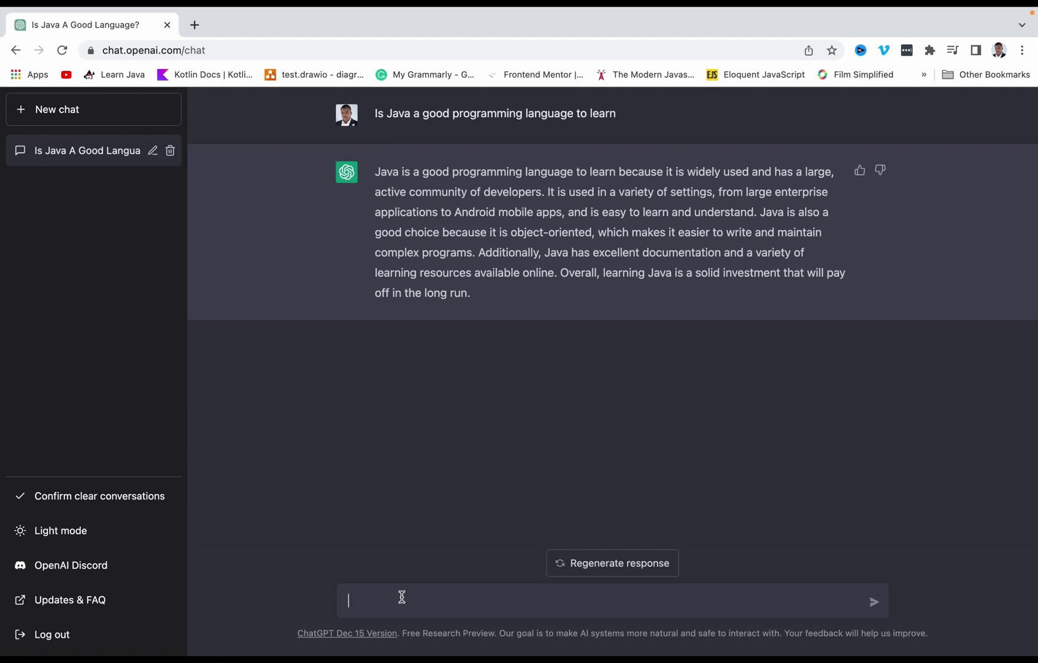
type("How ")
type("do I use java 11 rest client?")
key("Return")
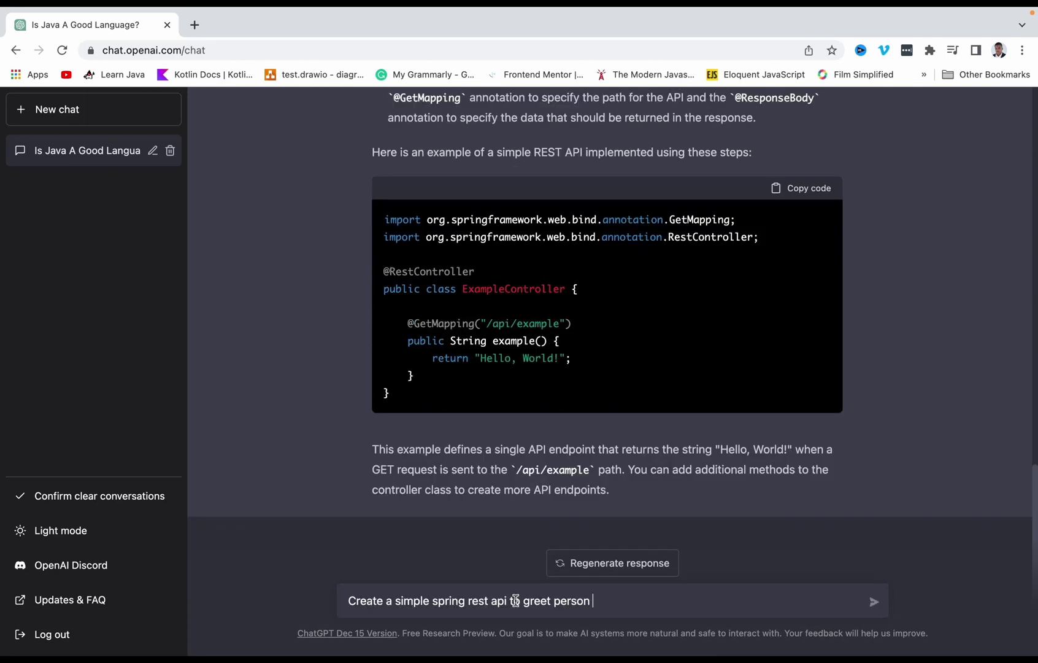
type("with name")
Send the request for a Spring greeting endpoint taking the name as a query parameter
key("Return")
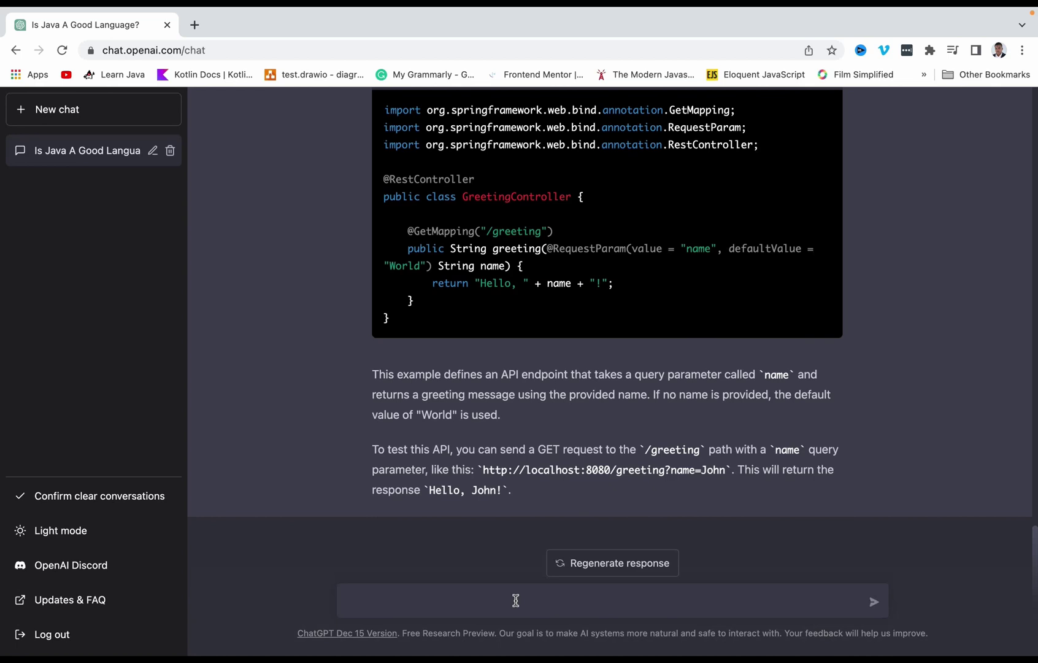
Copy Home.java from IntelliJ and paste it after 'Hey! Please what is wrong with this java code'
key("super+Tab")
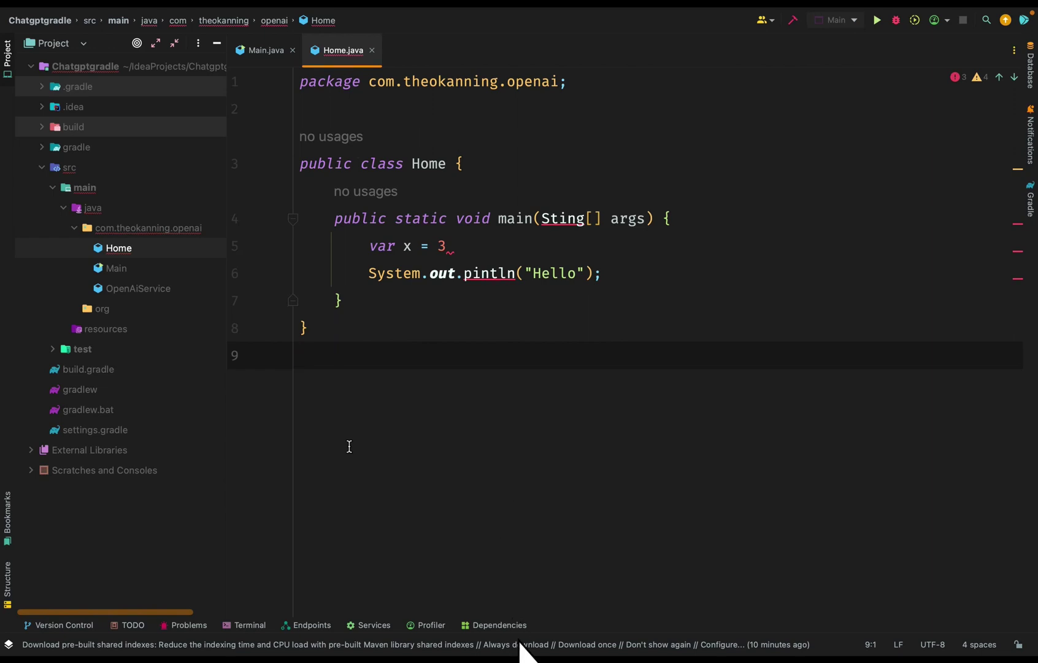
type("Hey! Please what is wrong with this java code")
type("\"public class Home {     public static void main(Sting[] args) {         var x = 3         System.out.pintln(\"Hello\");     } } \"")
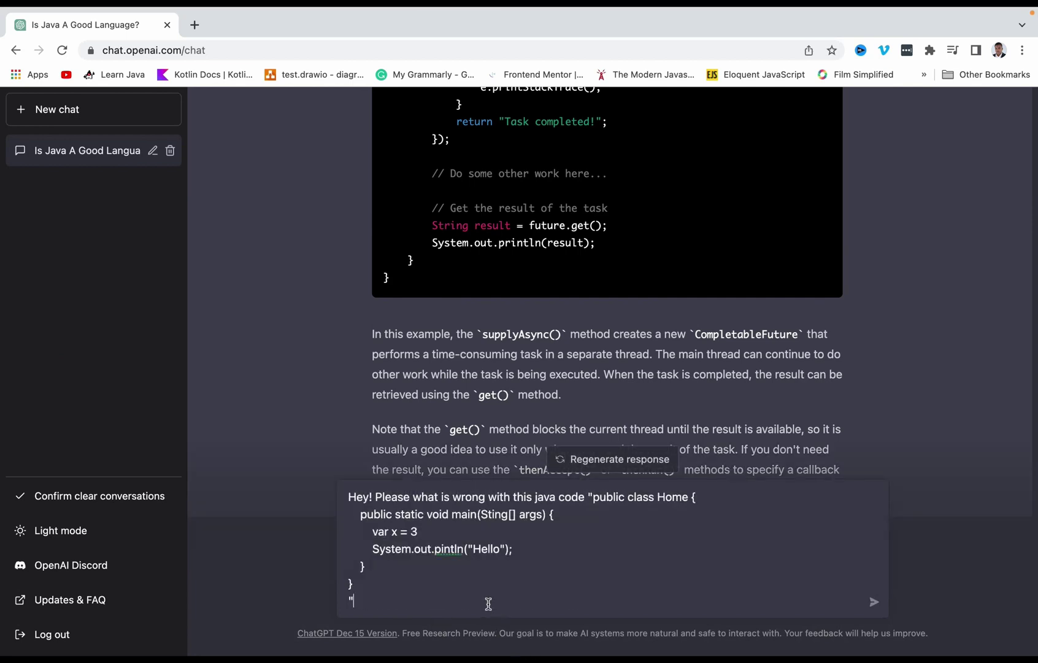
Send the buggy Home class question and receive the list of issues with corrected code
key("Return")
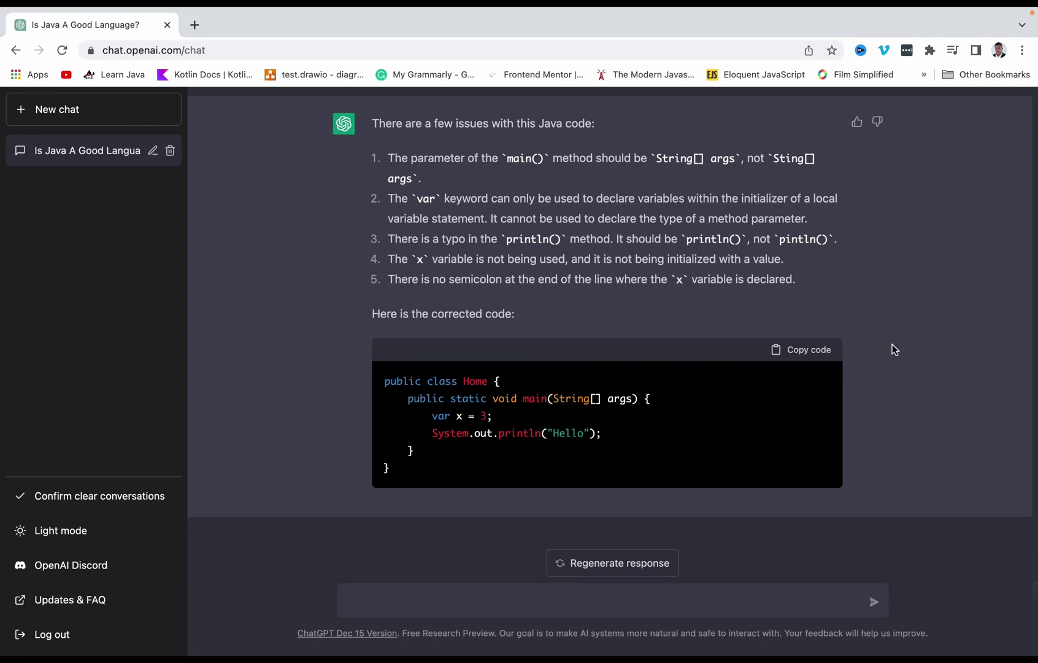
type("make the code print out ")
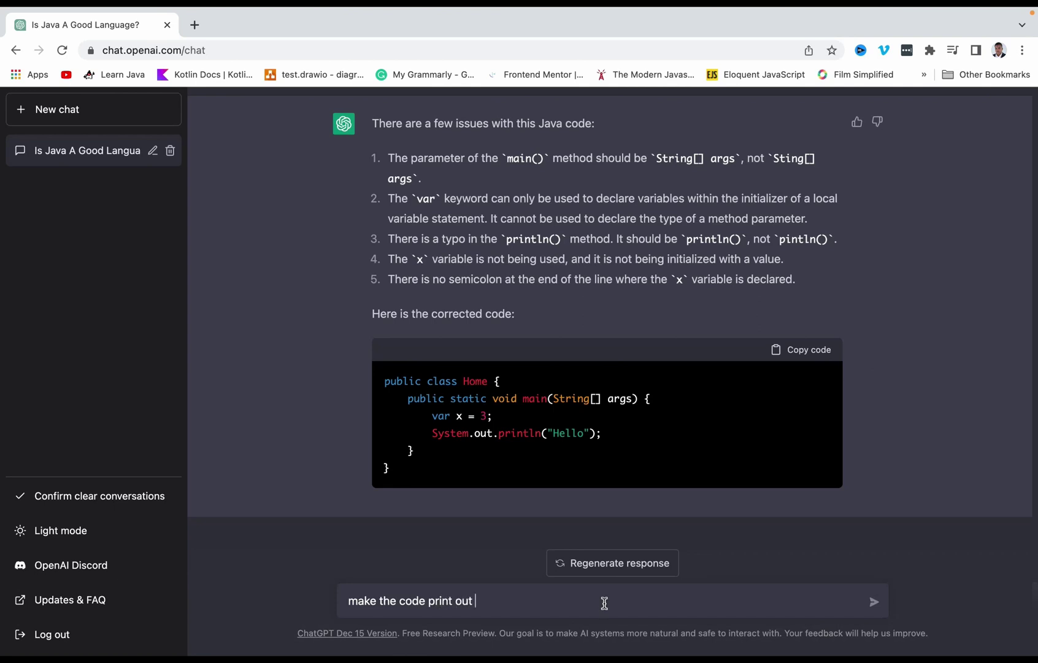
type("Hello there")
Send the follow-up 'make the code print out "Bonjour" instead'
key("BackSpace")
key("BackSpace")
key("BackSpace")
key("BackSpace")
key("BackSpace")
key("BackSpace")
key("BackSpace")
key("BackSpace")
key("BackSpace")
type("\"Bonjour\" inst")
type("ead")
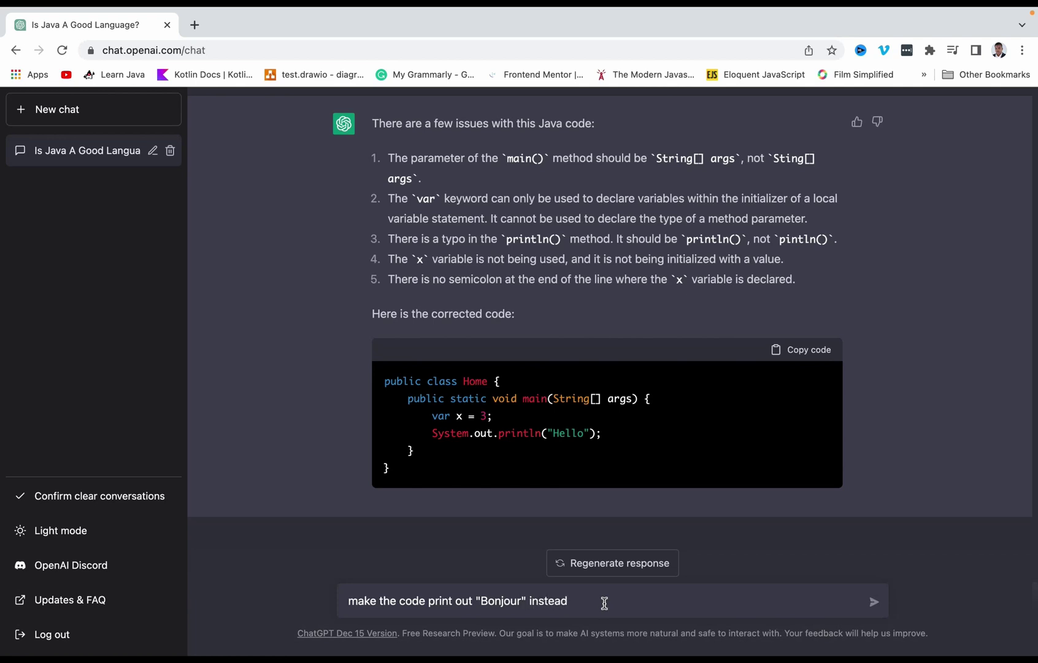
key("Return")
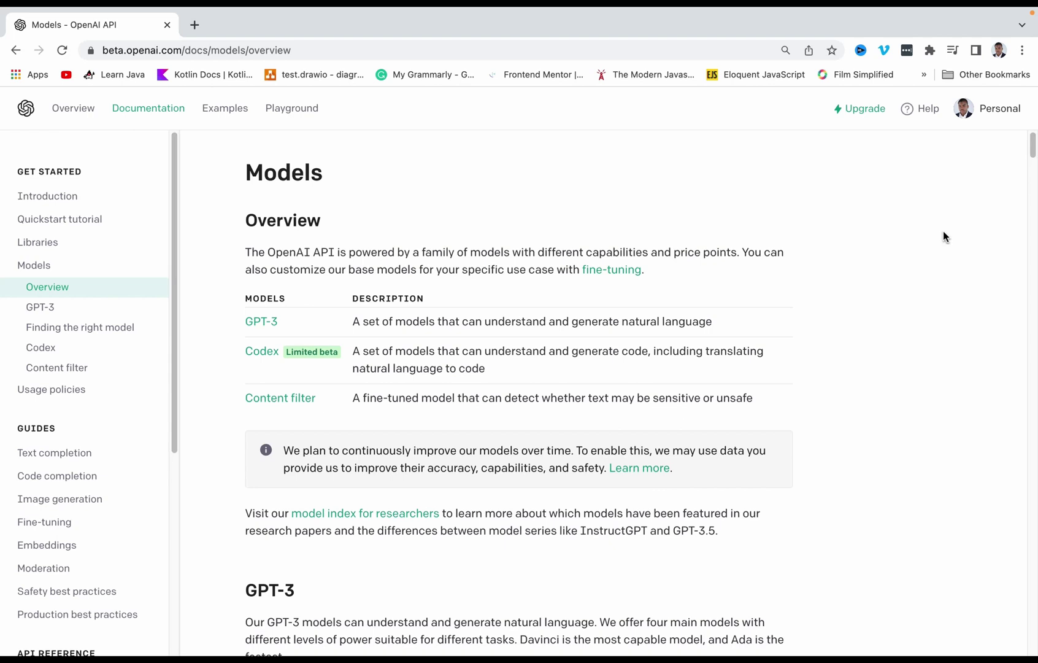
scroll(943, 231, "down", 3)
scroll(944, 236, "down", 1)
scroll(944, 236, "down", 1)
scroll(943, 235, "down", 1)
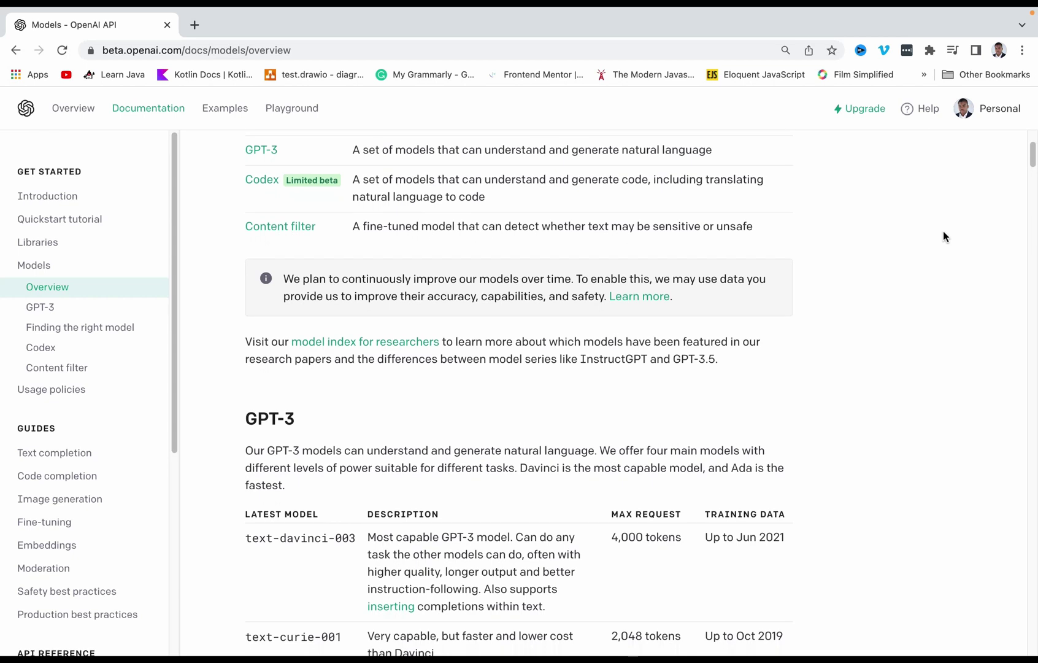
scroll(943, 236, "down", 2)
scroll(943, 235, "down", 2)
scroll(943, 236, "down", 1)
scroll(943, 236, "down", 1)
scroll(943, 236, "down", 1)
scroll(943, 236, "down", 1)
scroll(944, 235, "down", 1)
scroll(943, 233, "down", 5)
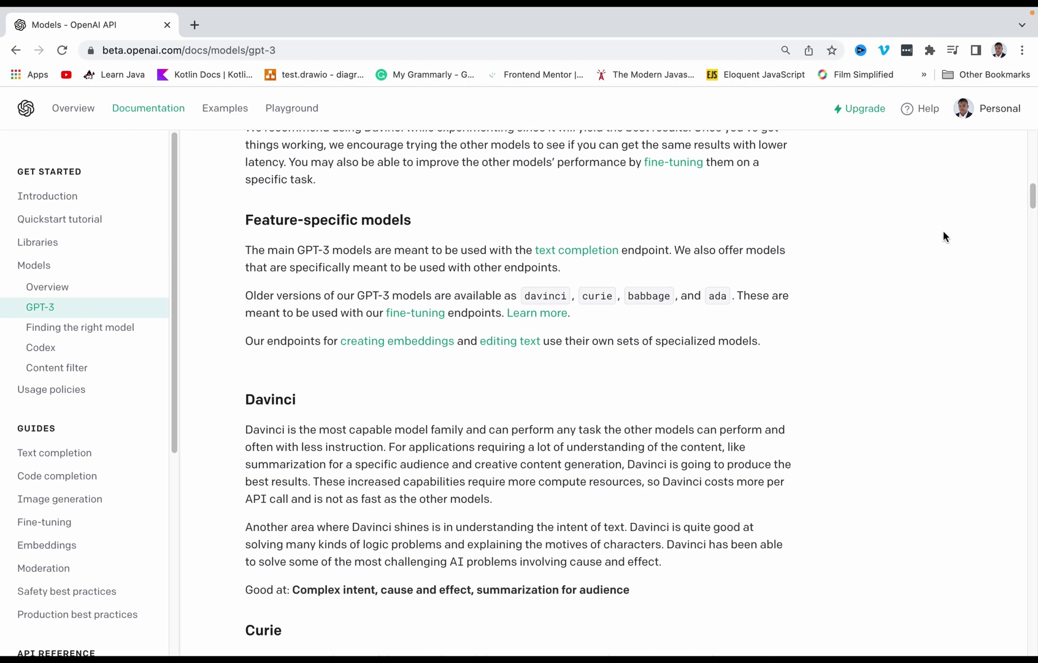
scroll(943, 230, "down", 10)
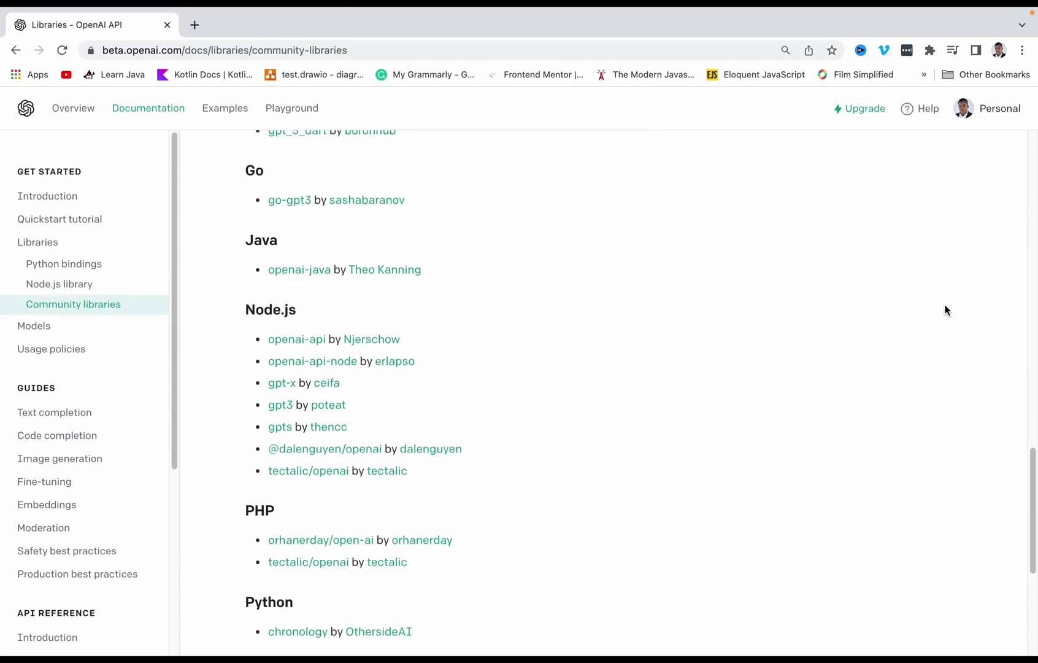
scroll(946, 309, "down", 2)
scroll(945, 309, "up", 1)
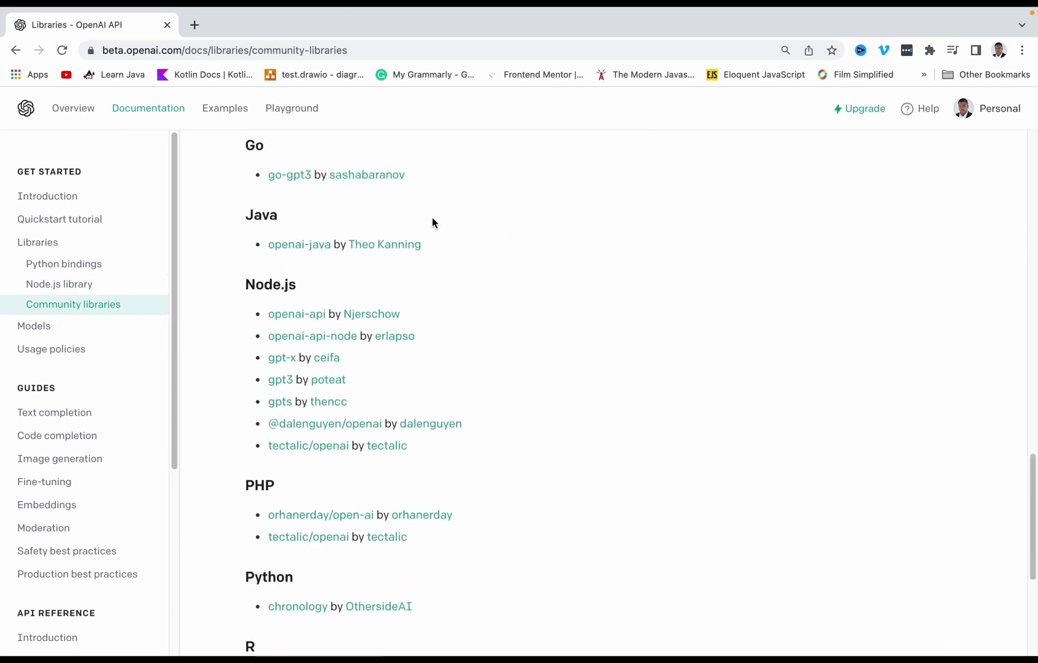
Open the openai-java GitHub repository in a new tab and view the Personal account's API keys
left_click(307, 247)
left_click(989, 108)
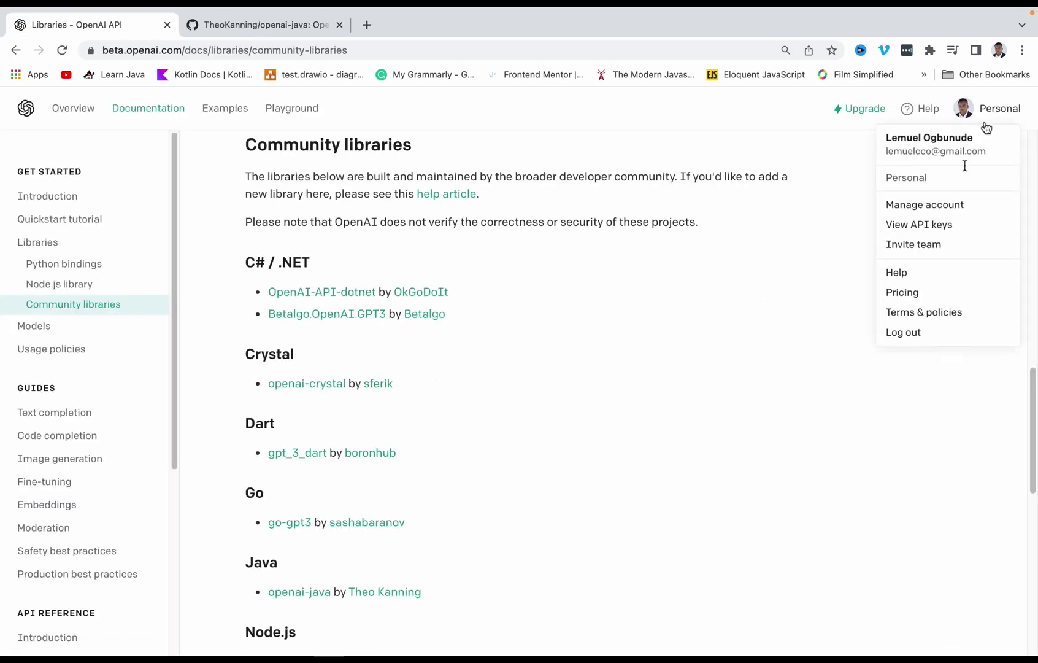
left_click(919, 227)
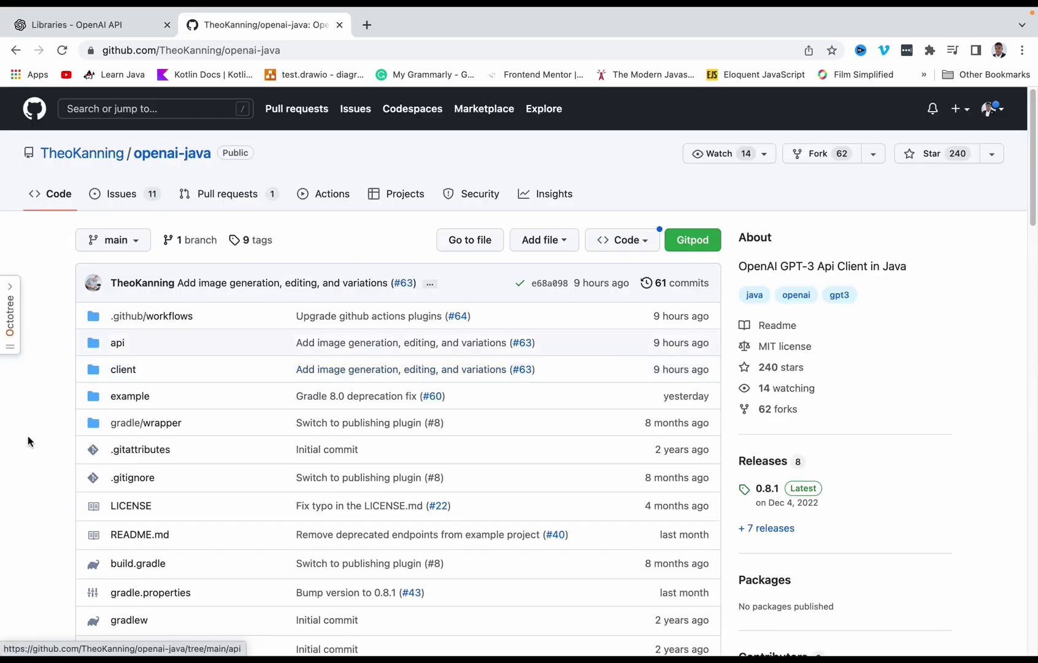
scroll(29, 442, "down", 2)
scroll(32, 446, "down", 5)
scroll(35, 448, "down", 2)
scroll(35, 448, "down", 2)
scroll(35, 448, "down", 4)
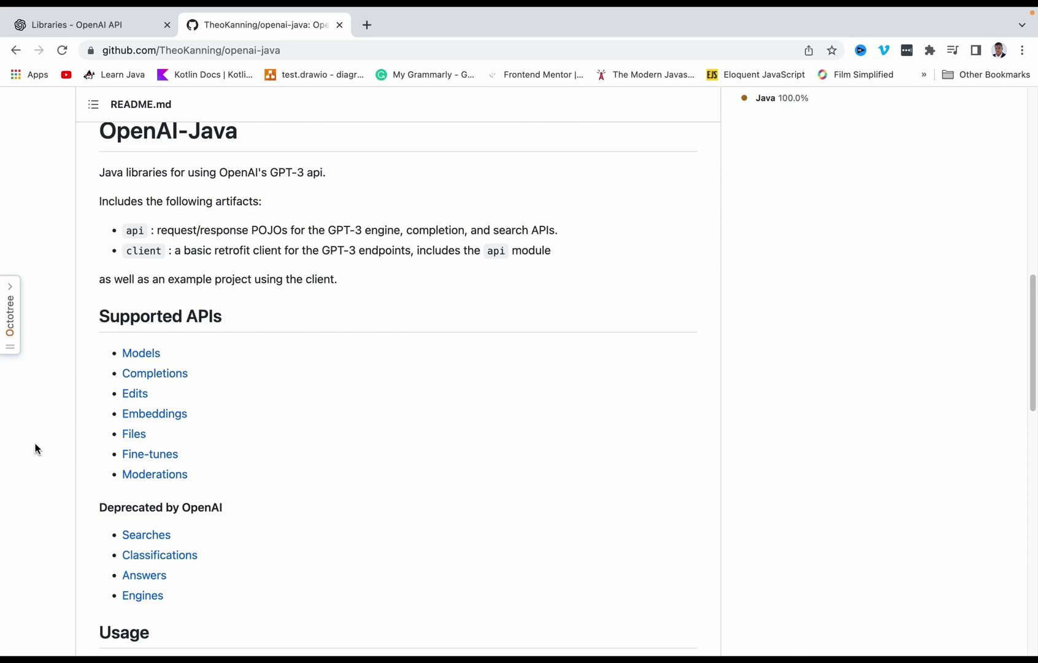
scroll(35, 448, "down", 2)
scroll(35, 448, "down", 1)
scroll(35, 448, "down", 3)
scroll(35, 448, "down", 2)
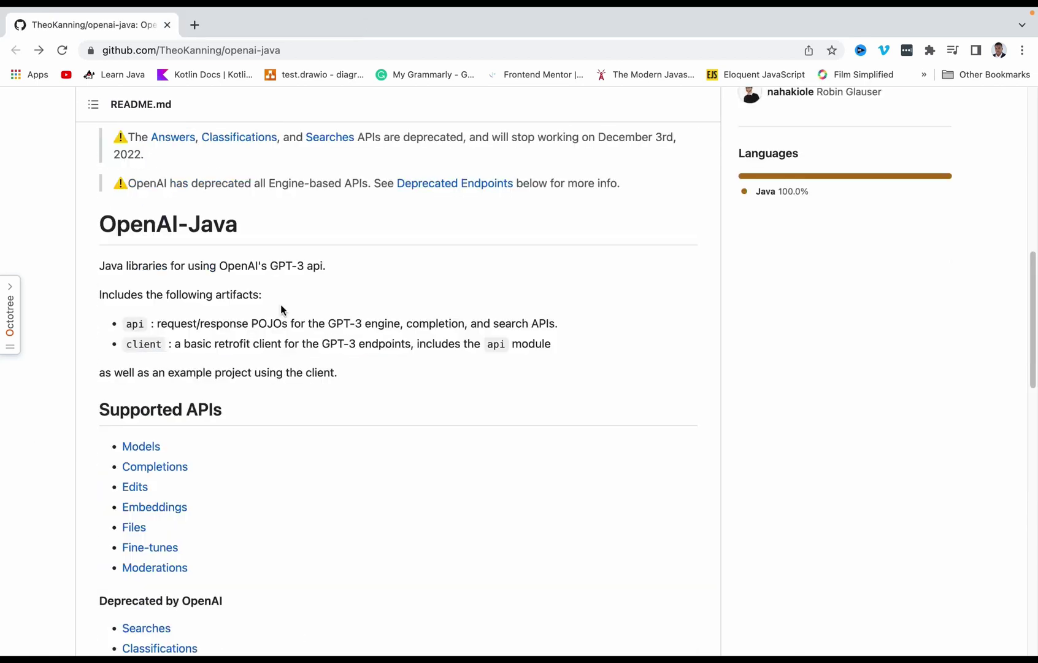
scroll(281, 304, "down", 4)
scroll(280, 304, "down", 8)
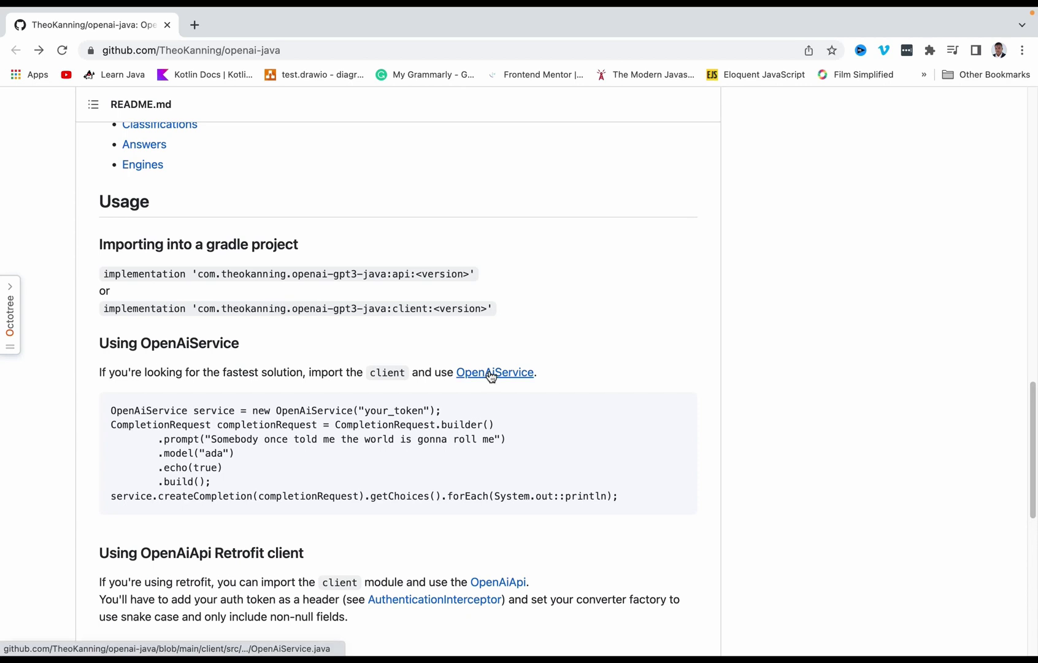
Review build.gradle's retrofit and openai-gpt3-java 0.8.1 dependencies, then move to Main.java
left_click(520, 648)
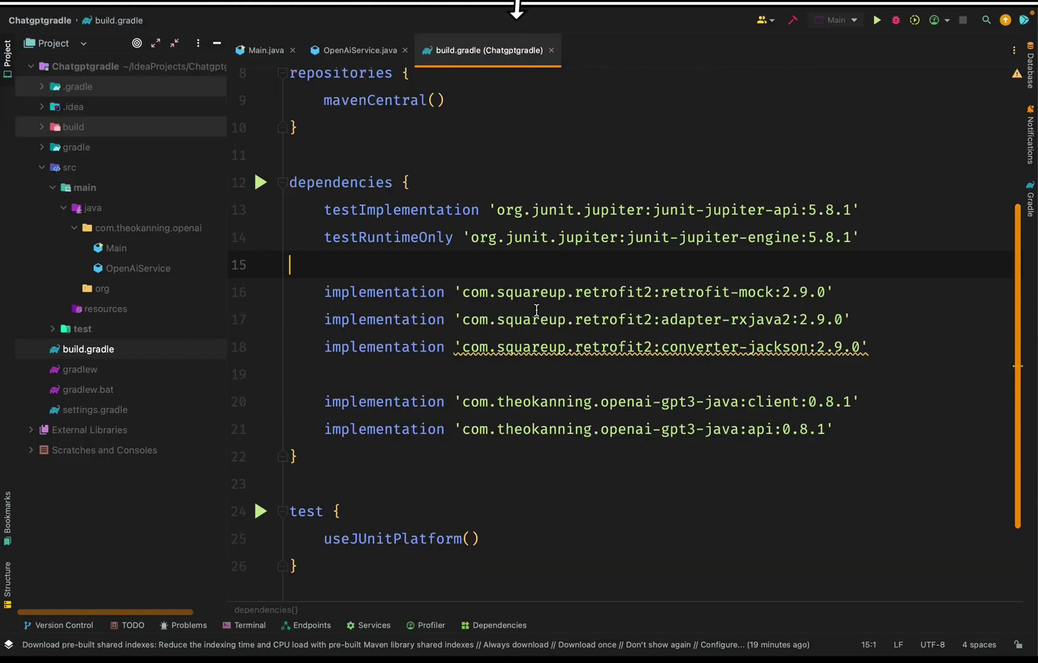
left_click(597, 401)
scroll(597, 399, "up", 1)
scroll(597, 398, "down", 3)
scroll(597, 398, "up", 2)
scroll(597, 398, "up", 3)
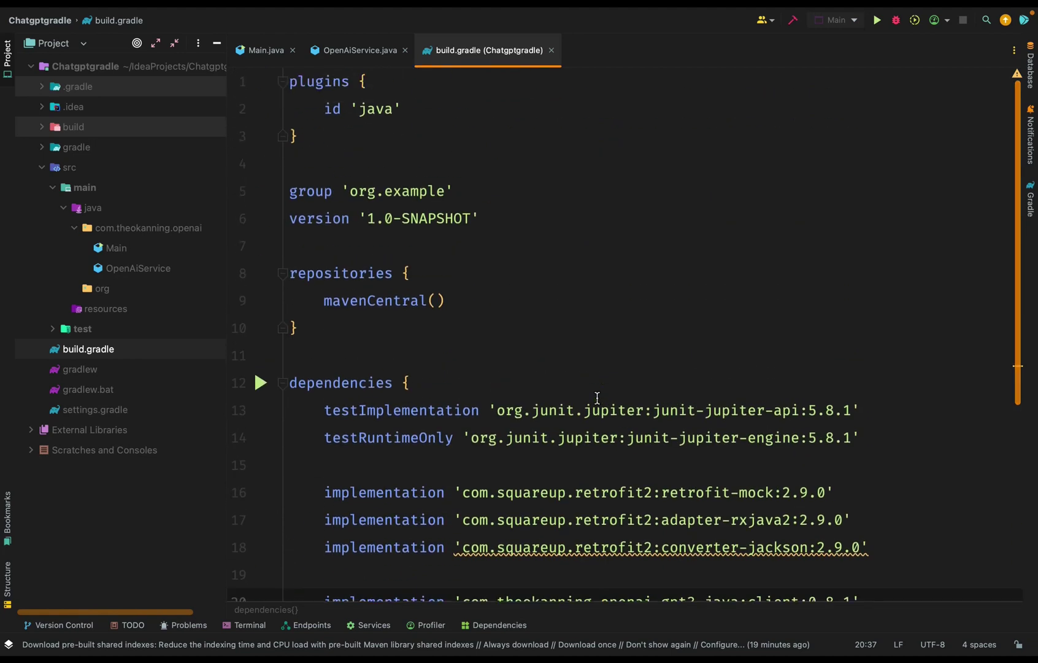
scroll(598, 398, "down", 3)
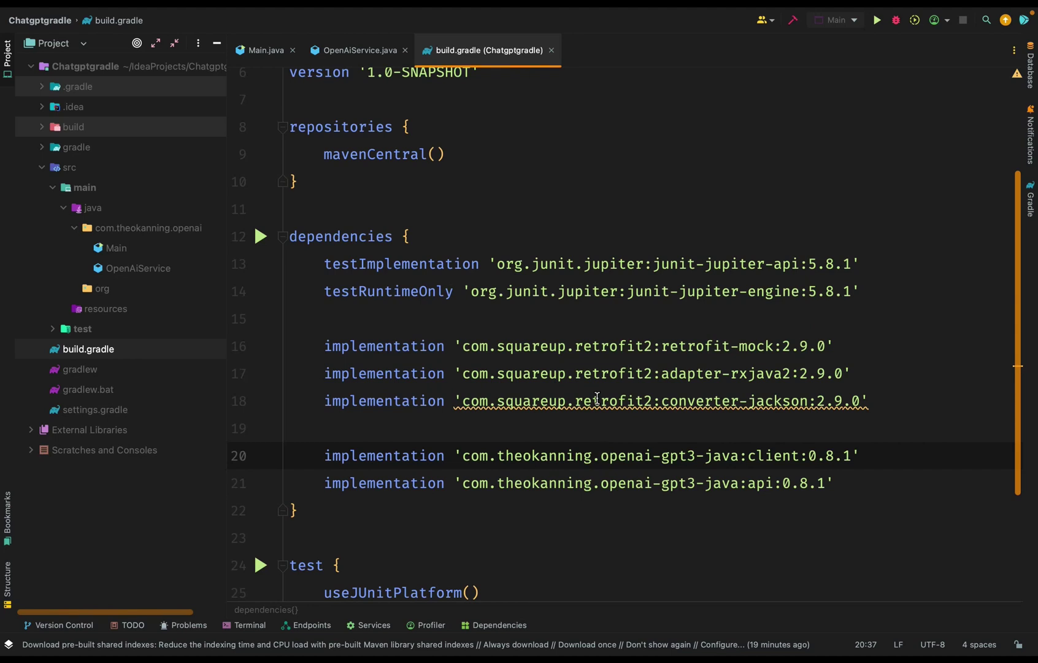
scroll(597, 398, "up", 1)
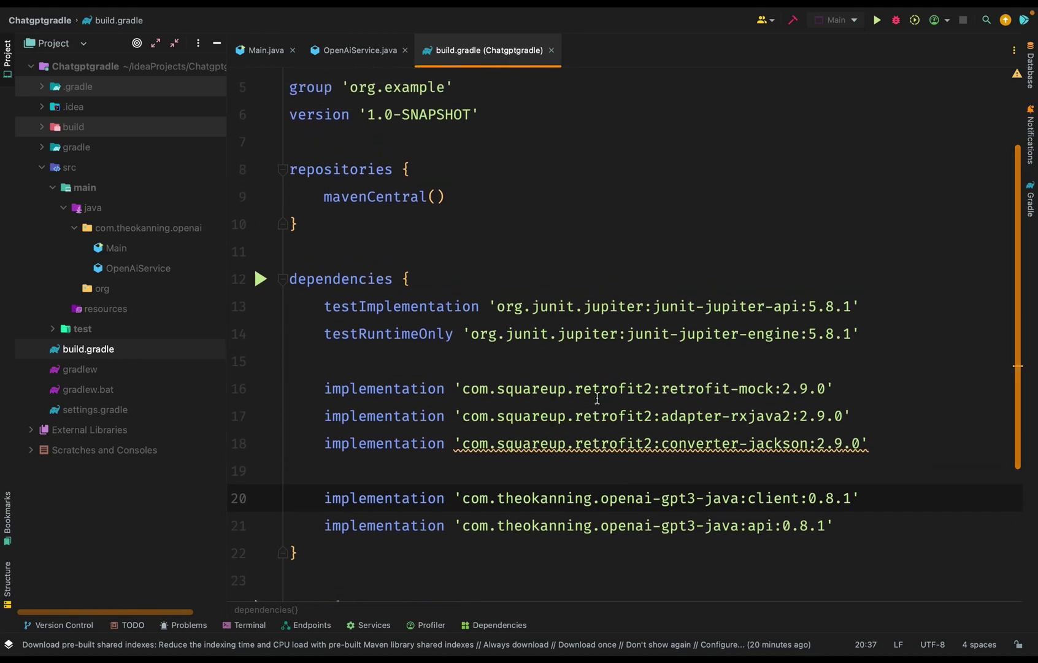
scroll(597, 397, "up", 1)
scroll(528, 382, "up", 2)
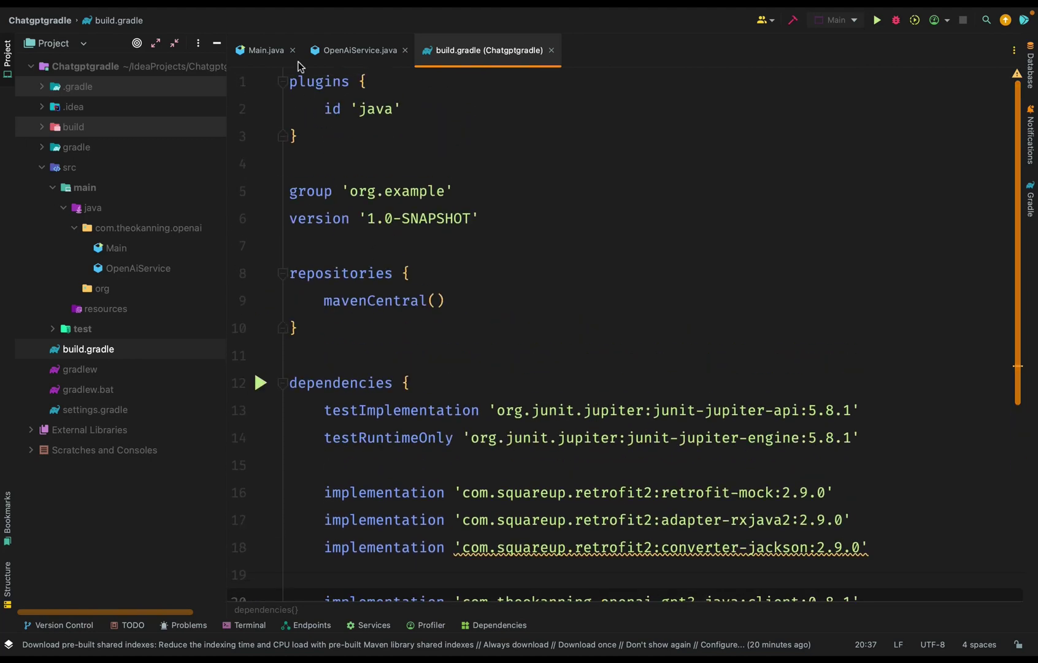
left_click(255, 47)
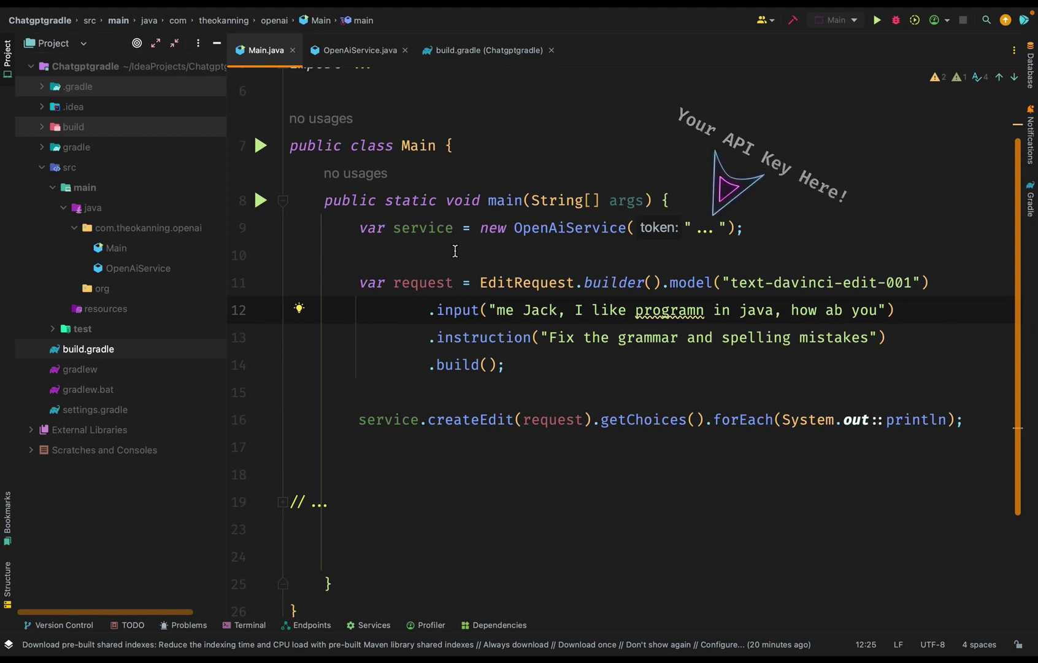
Set the EditRequest input to 'i Jack, I like programn in java, how abt you' and hide the Run window
left_click(455, 251)
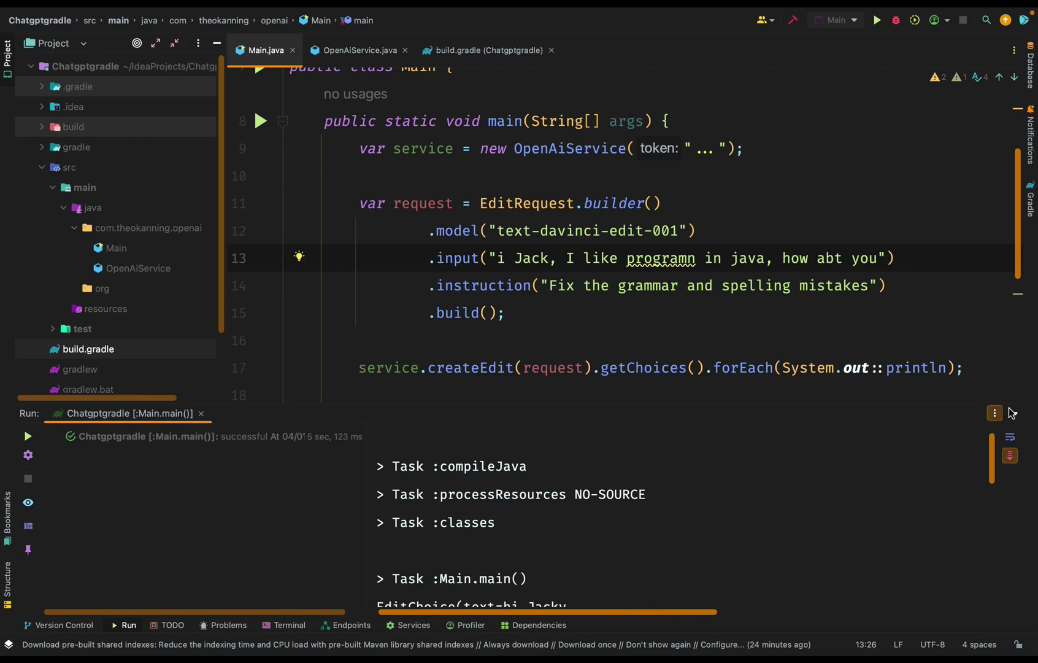
type(".input(\"i Jack, I like programn in java, how abt you\")")
left_click(1010, 412)
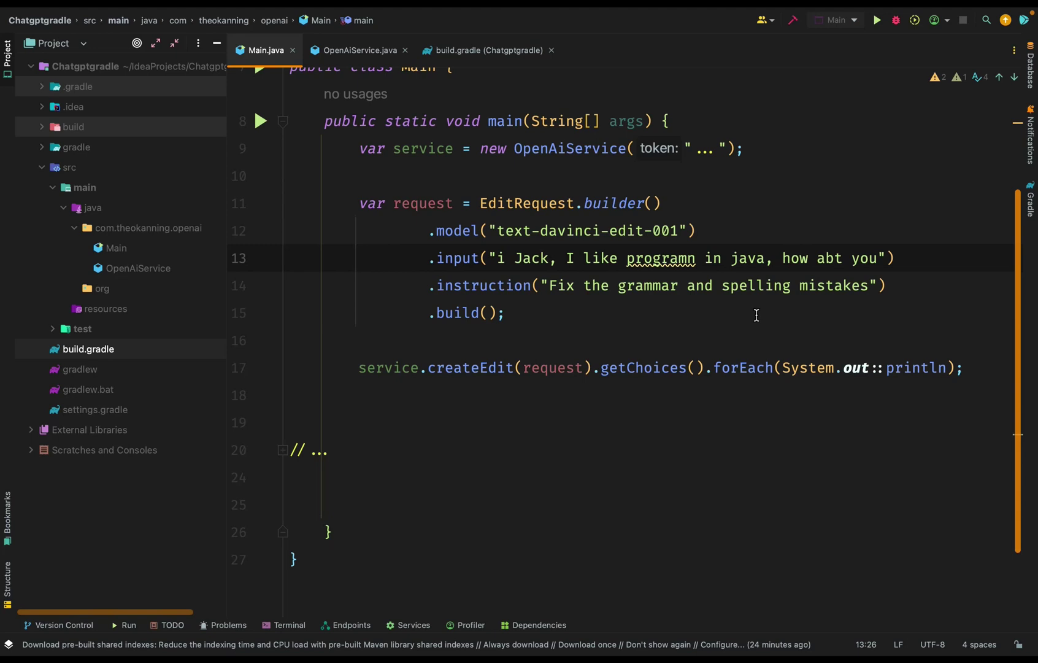
Run Main so the console shows 'Hi Jack, I like programing in java, how about you'
left_click(877, 20)
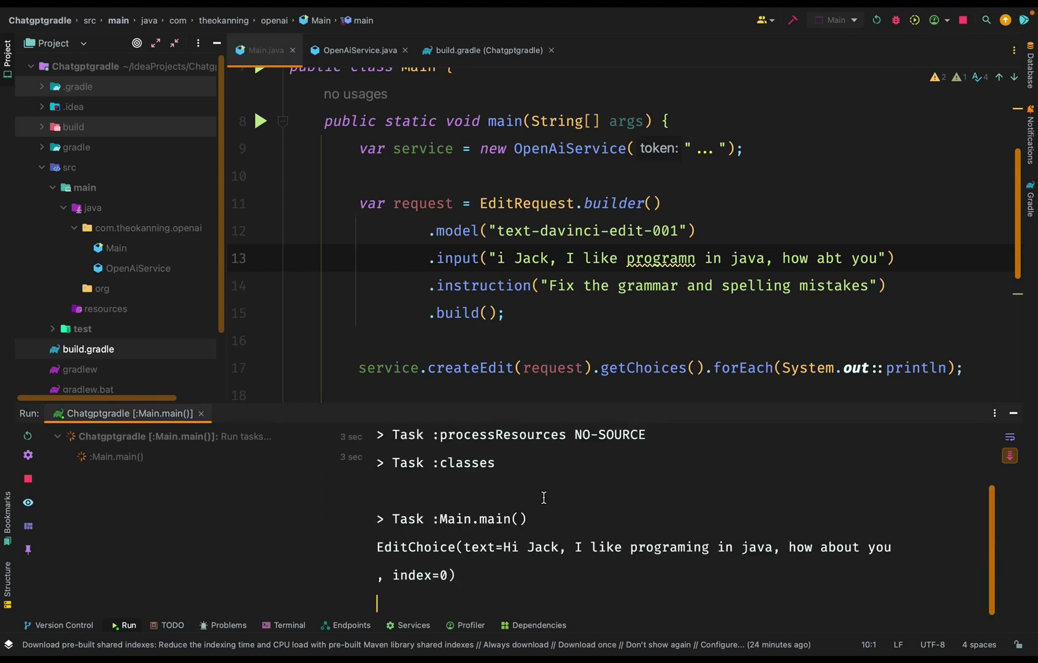
scroll(544, 496, "up", 2)
scroll(544, 496, "up", 2)
scroll(544, 496, "up", 2)
scroll(543, 497, "up", 1)
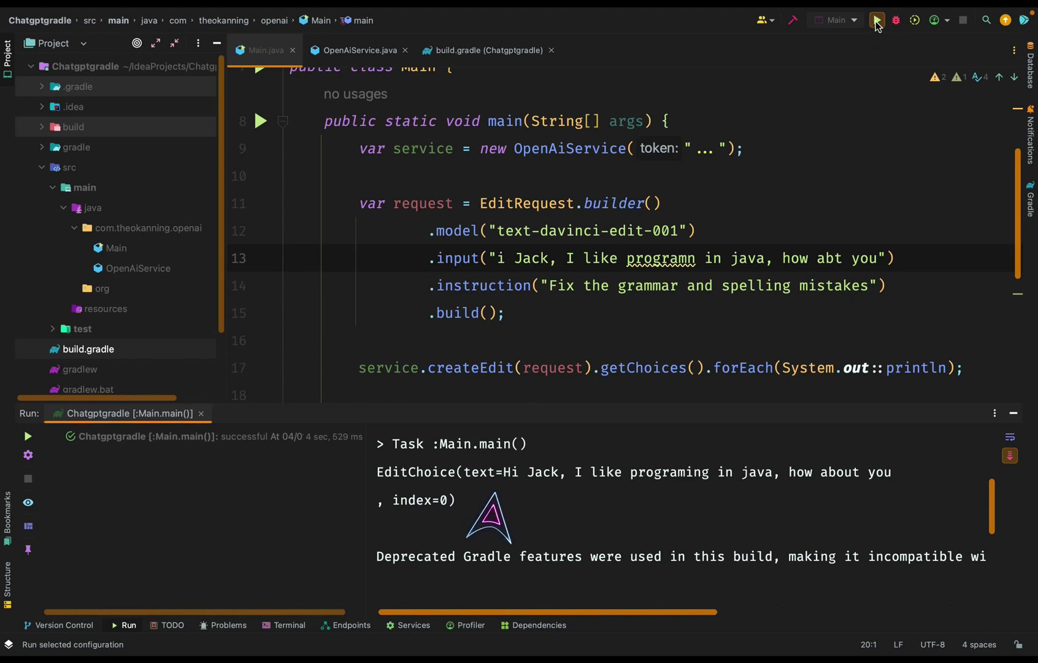
Re-run the program to get the corrected output "I'm Jack, i like programing in Java, how about you?"
left_click(876, 23)
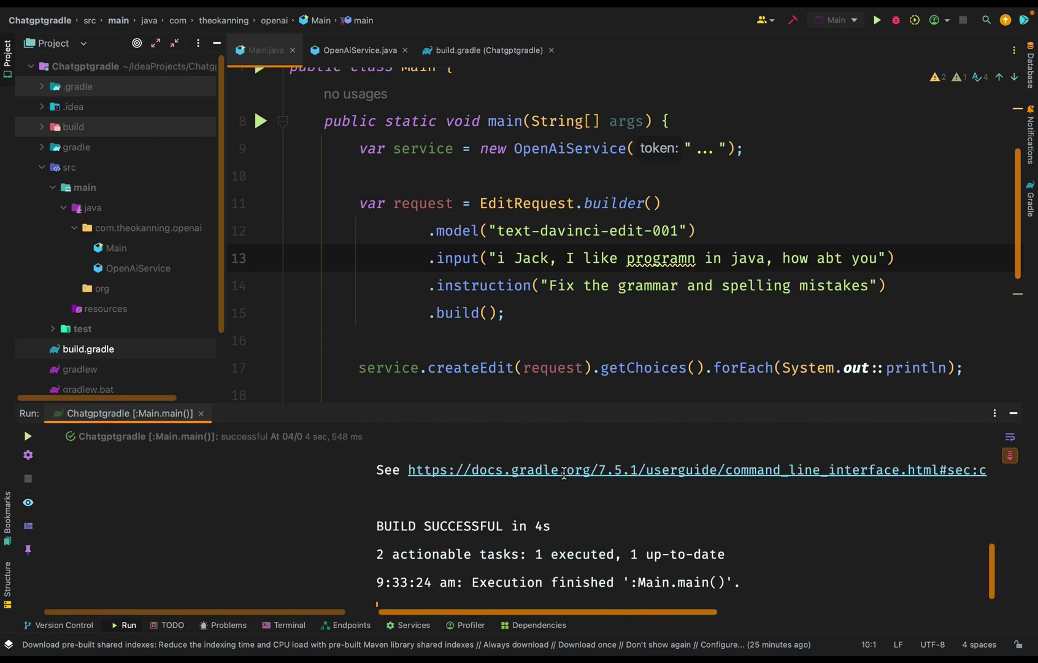
scroll(564, 473, "up", 3)
scroll(564, 473, "up", 2)
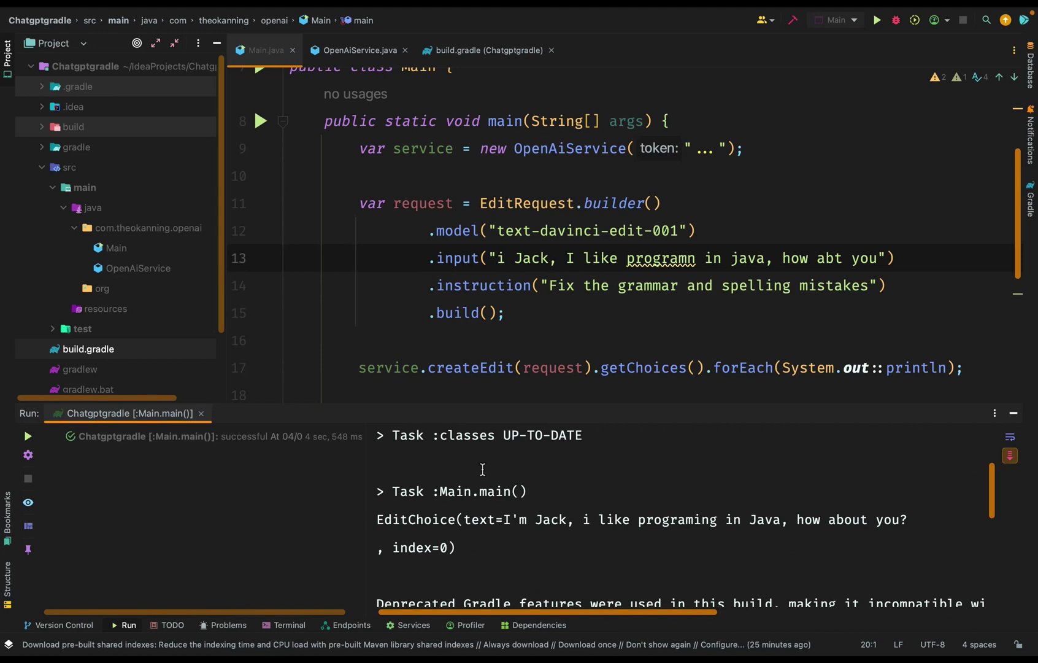